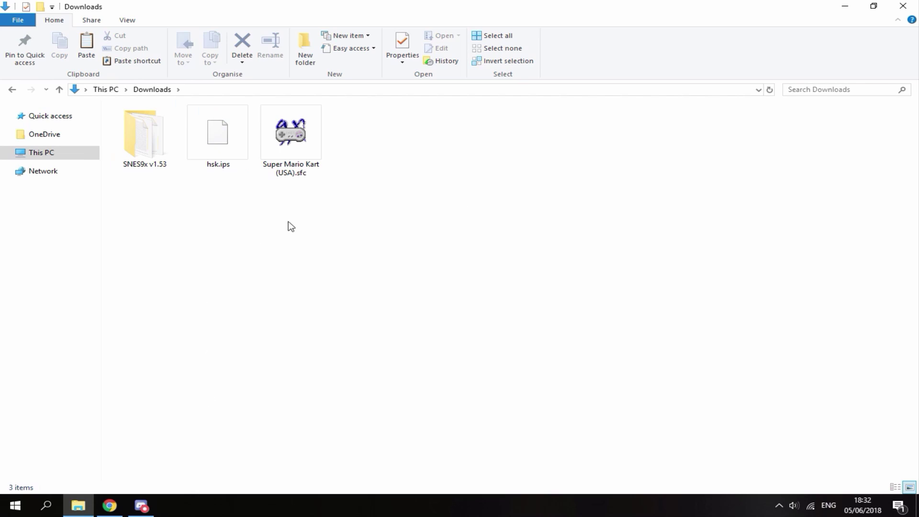
- Switch to the Chrome window showing romhacking.net's Lunar IPS utility page
click(109, 507)
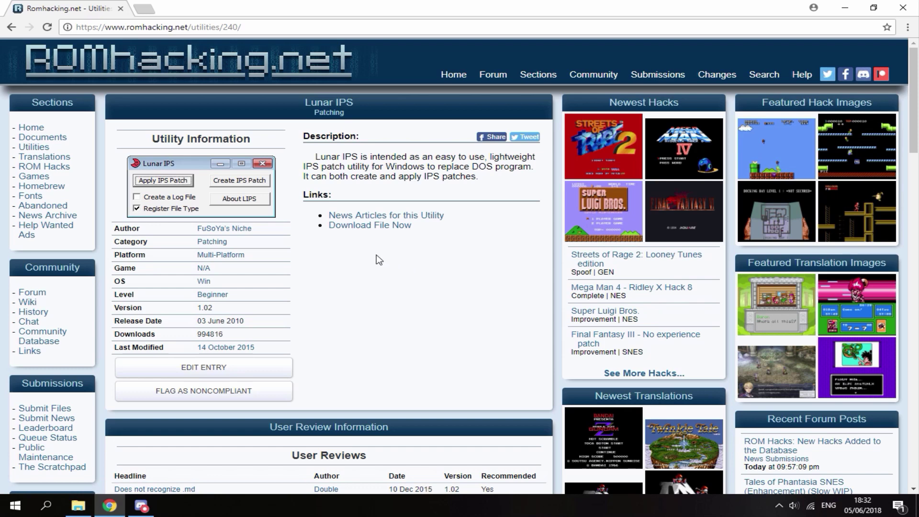
- Download lips102.zip by pasting the shown download password and confirming I AM HUMAN
click(369, 226)
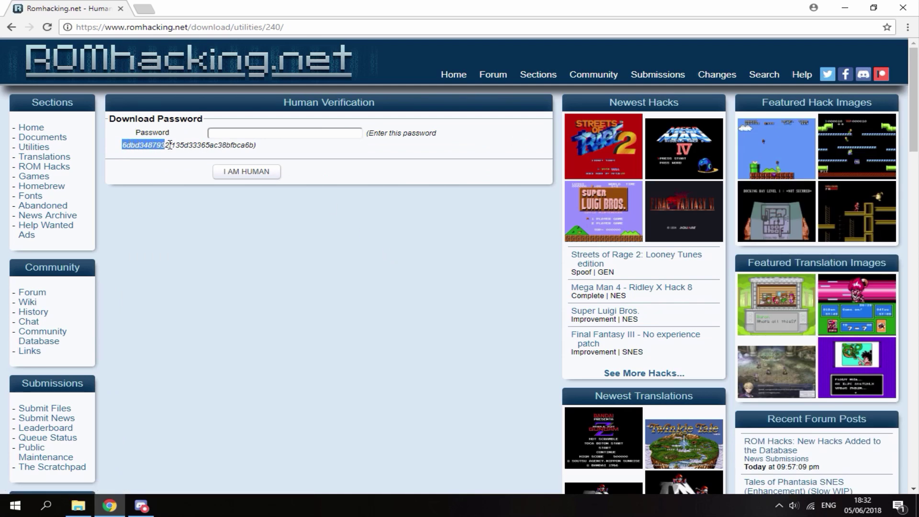
right_click(243, 144)
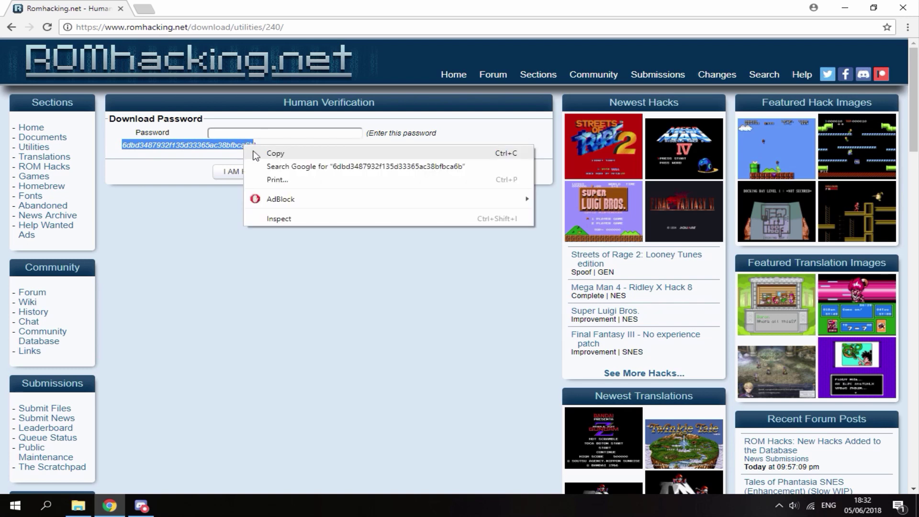
click(261, 152)
click(271, 135)
right_click(271, 134)
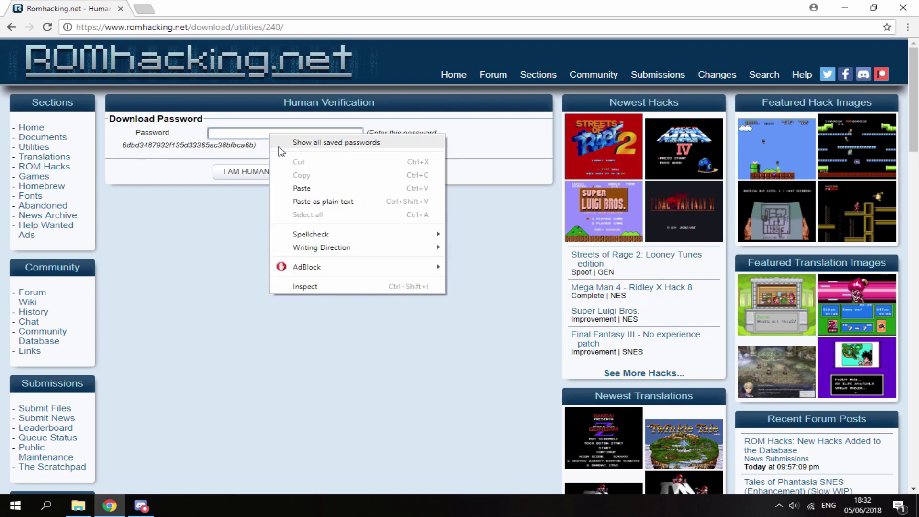
click(298, 187)
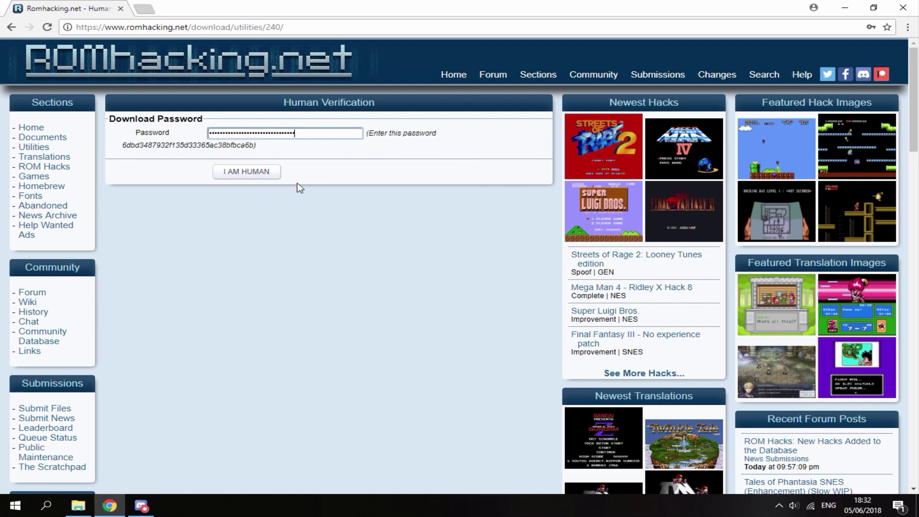
click(240, 174)
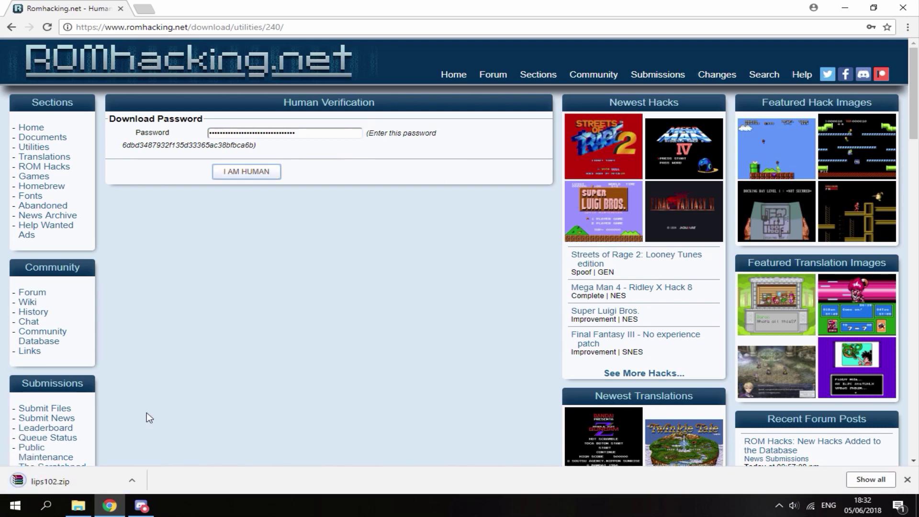
click(81, 469)
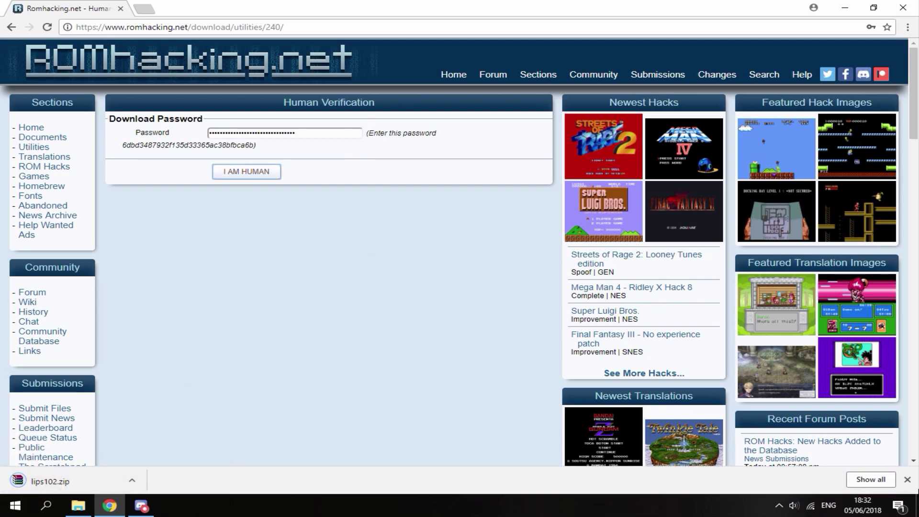
- Extract lips102.zip into a lips102 folder and delete the zip
click(907, 480)
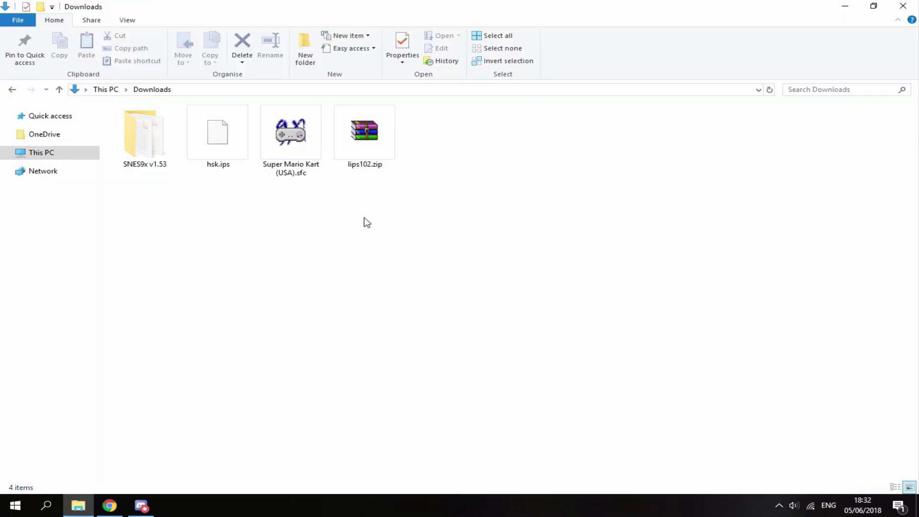
right_click(386, 131)
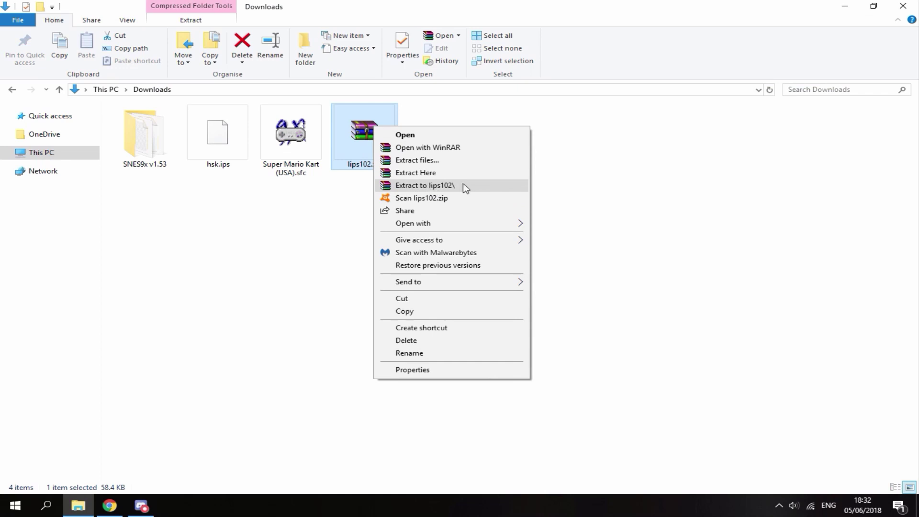
click(468, 186)
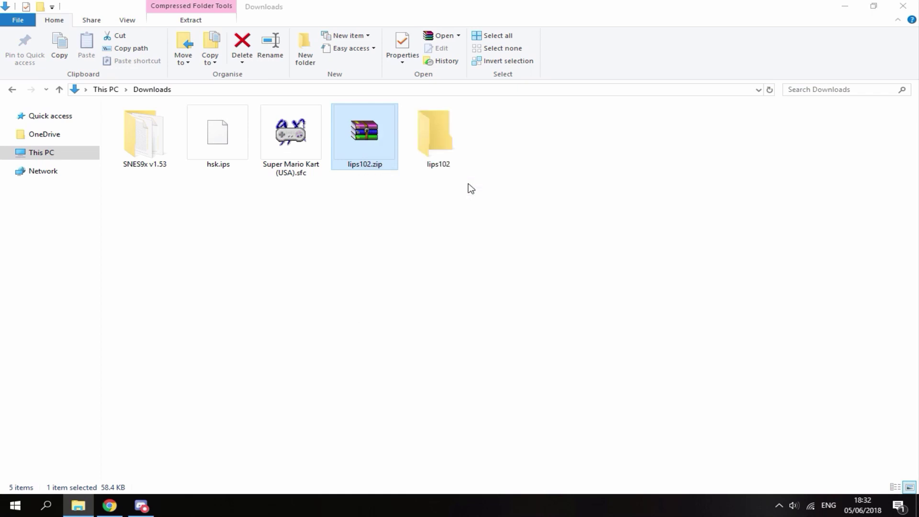
drag(391, 202, 365, 151)
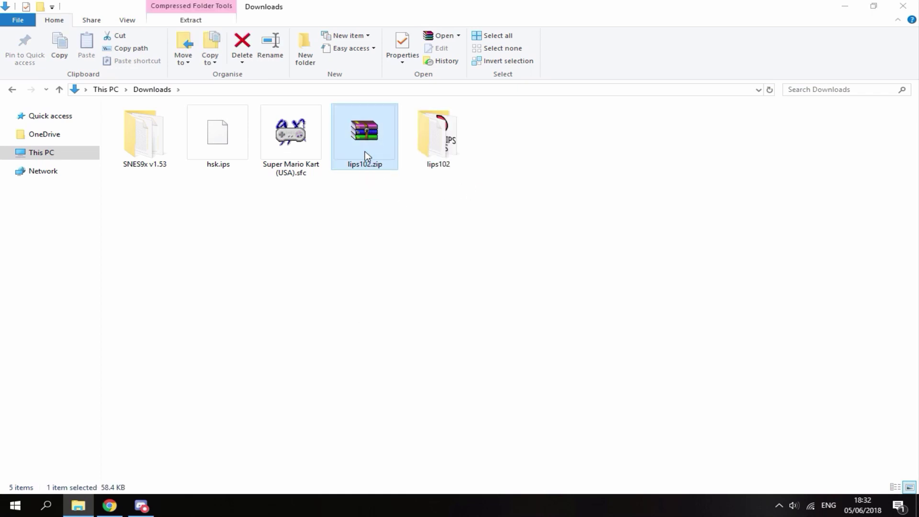
key(Delete)
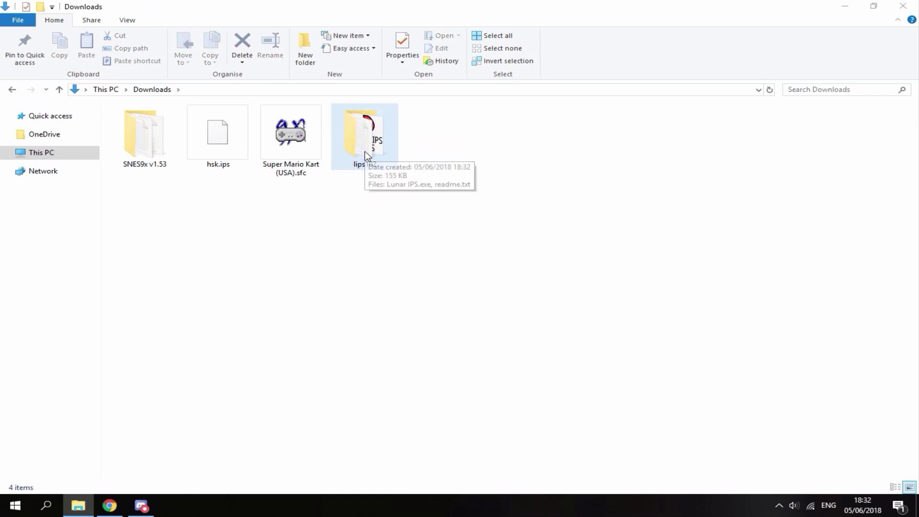
- Launch Lunar IPS.exe from the lips102 folder, then return to Downloads
double_click(372, 125)
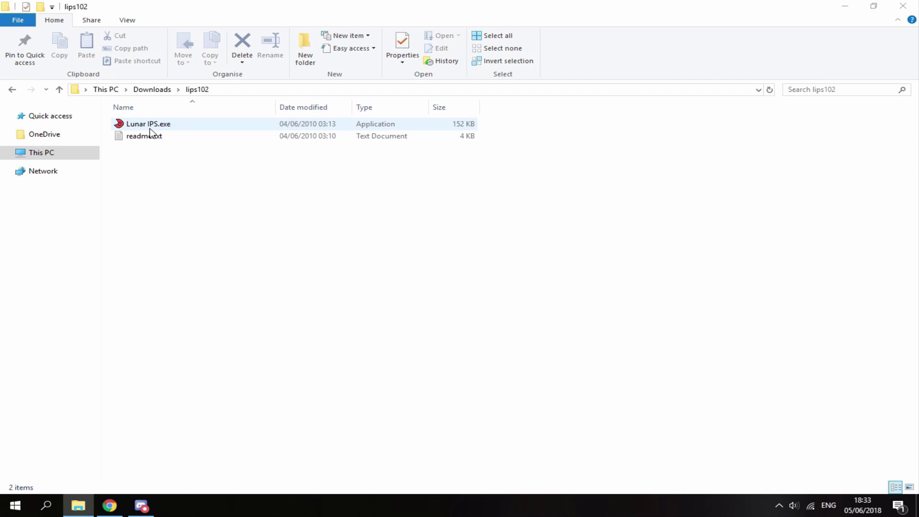
double_click(238, 124)
click(153, 90)
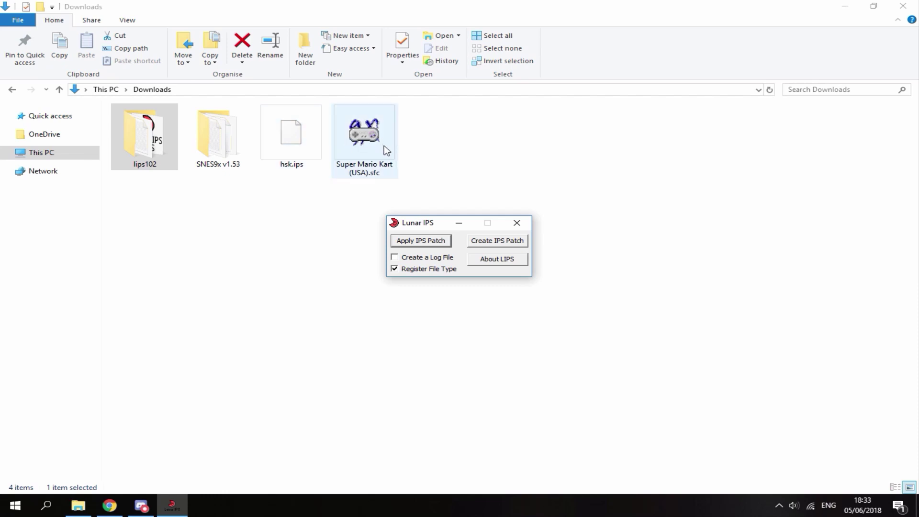
- Apply hsk.ips to Super Mario Kart (USA).sfc, acknowledge 'Patching Complete!', and close Lunar IPS
click(428, 241)
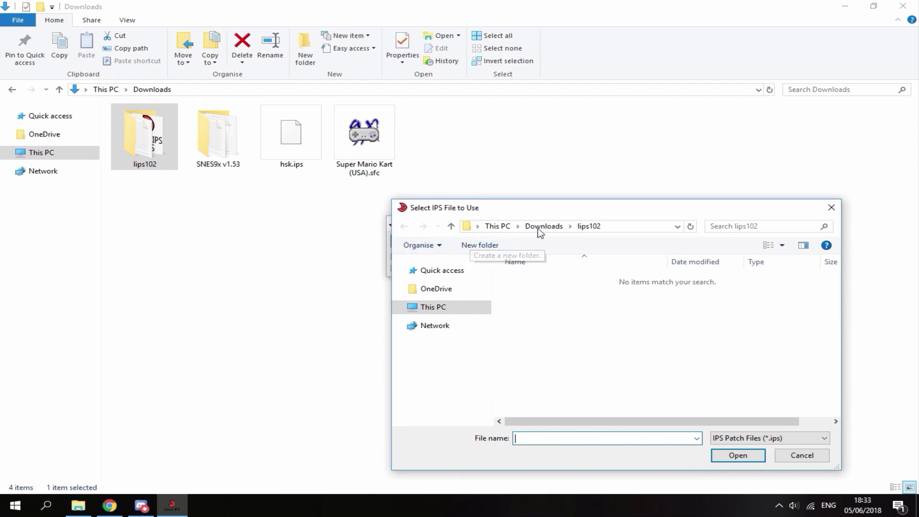
click(535, 304)
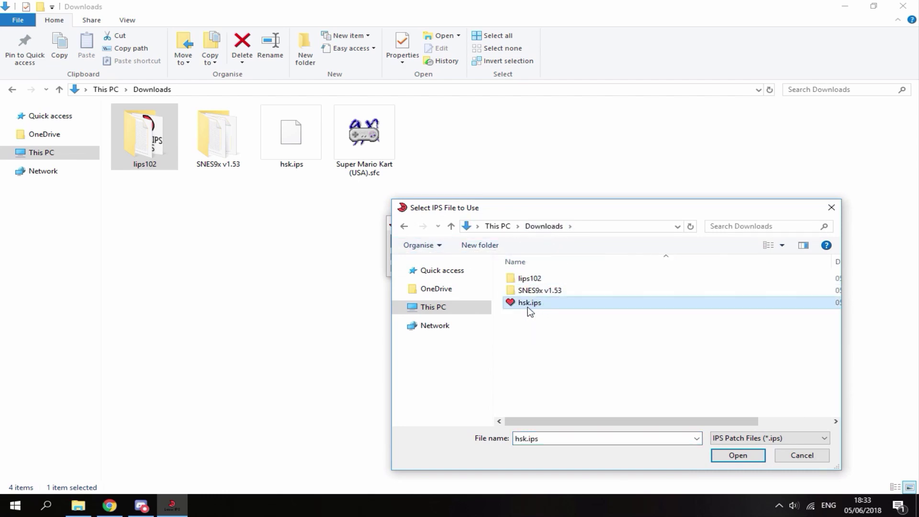
click(733, 459)
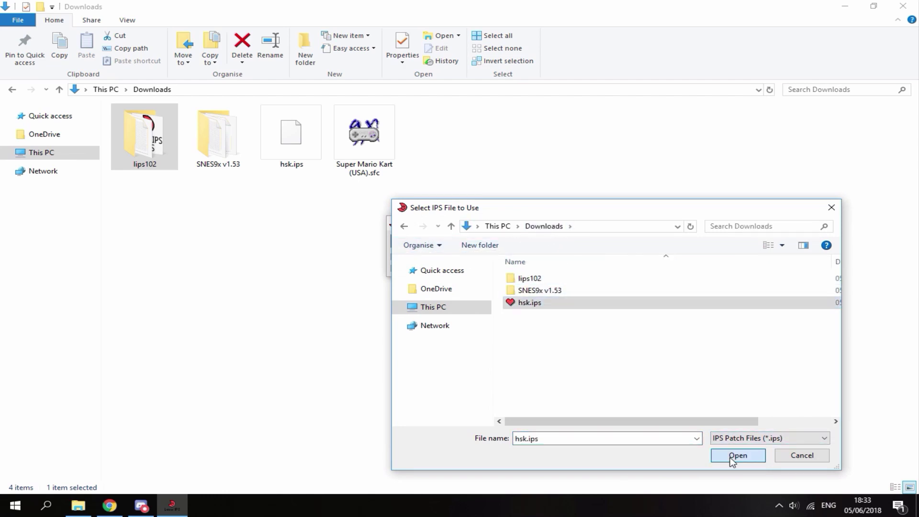
click(568, 305)
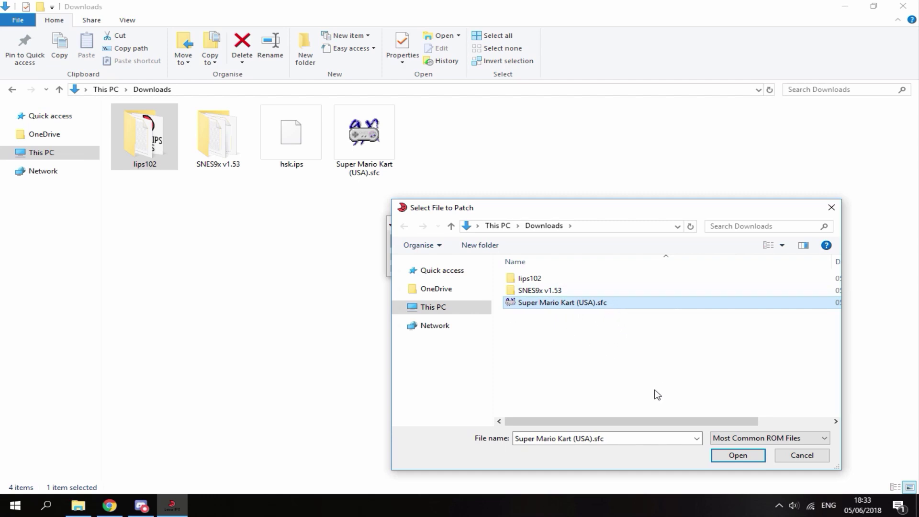
click(736, 456)
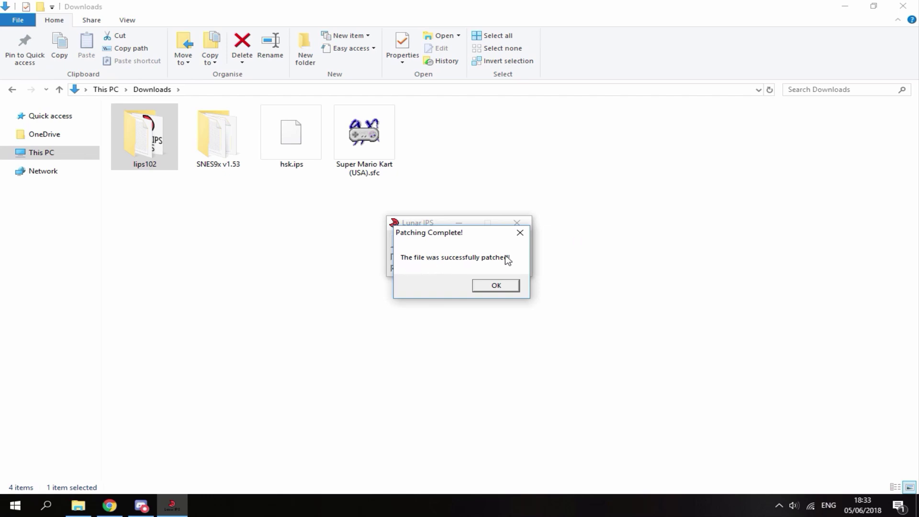
click(505, 286)
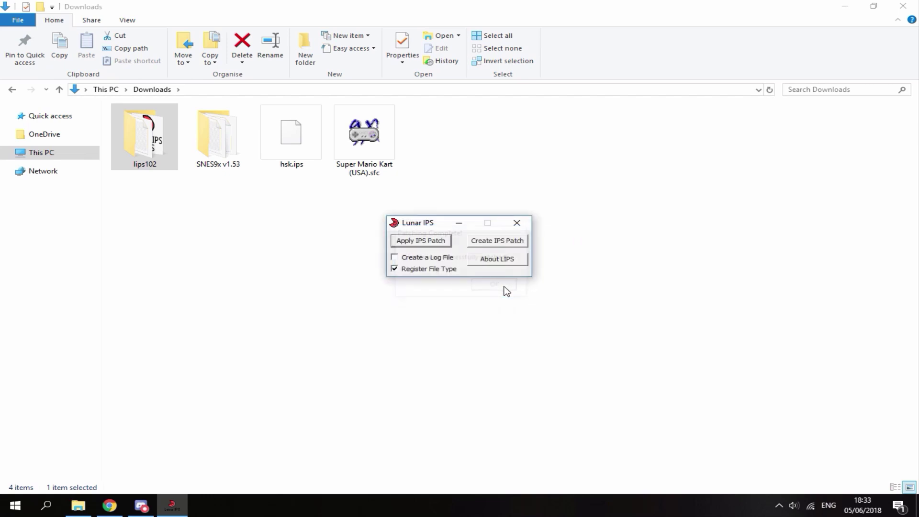
click(511, 224)
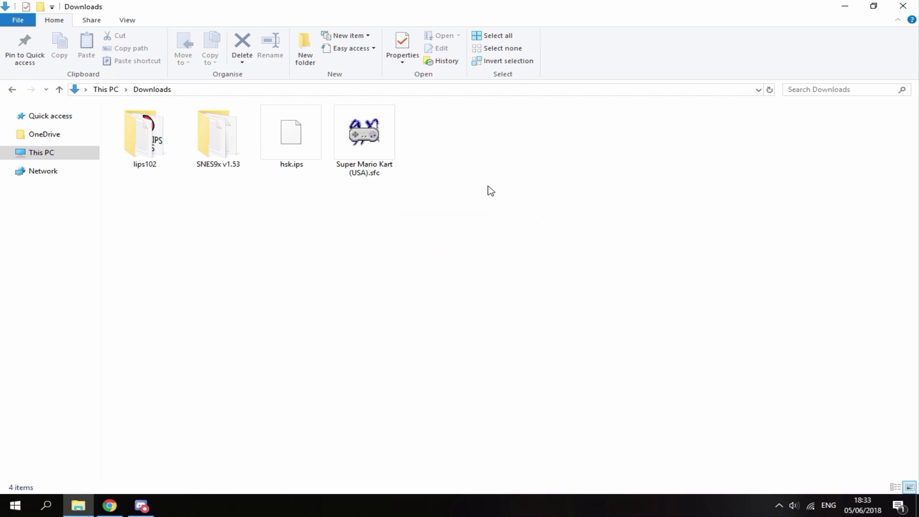
- Move Super Mario Kart (USA).sfc into SNES9x v1.53, then into its roms folder
click(361, 160)
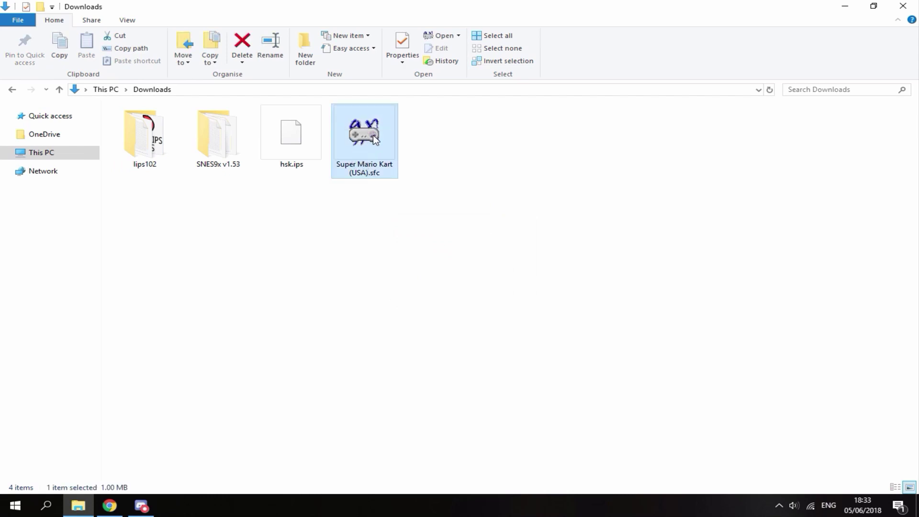
drag(373, 135, 215, 152)
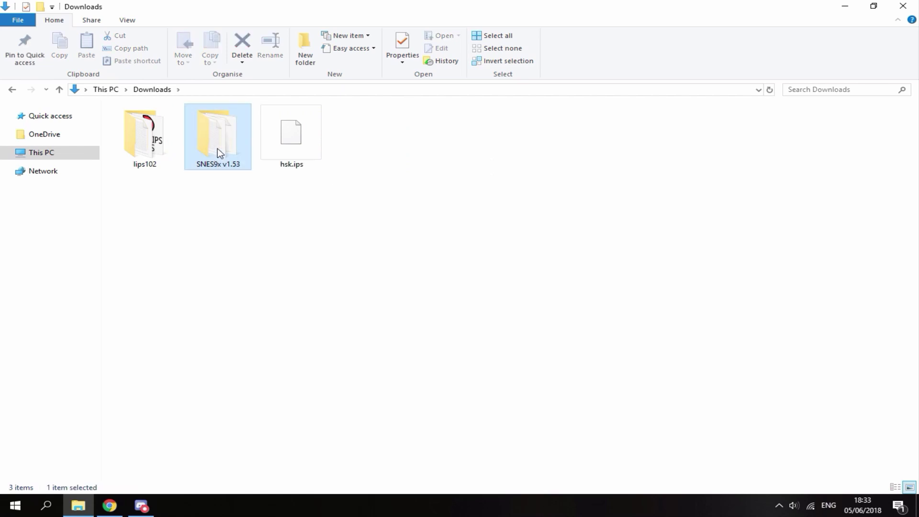
double_click(218, 152)
click(139, 207)
click(173, 257)
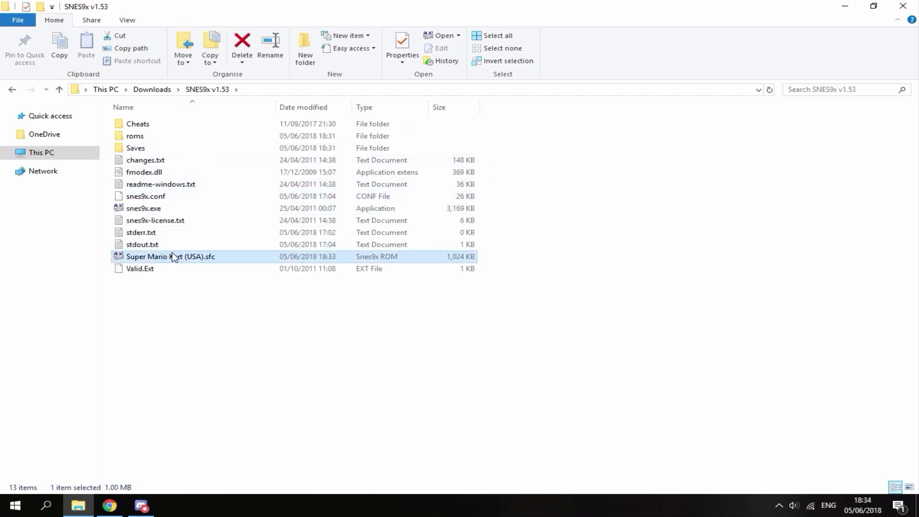
drag(174, 257, 178, 141)
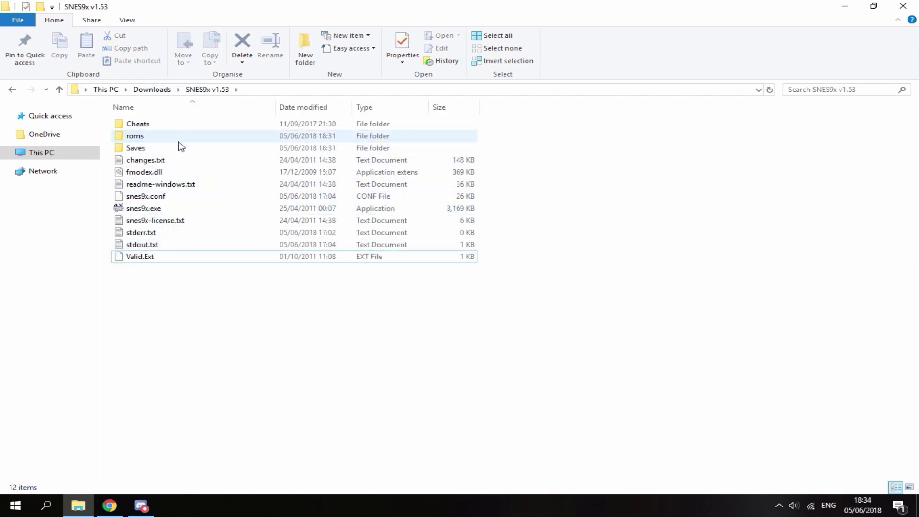
- Launch snes9x.exe and bring up File > Load Game
double_click(176, 207)
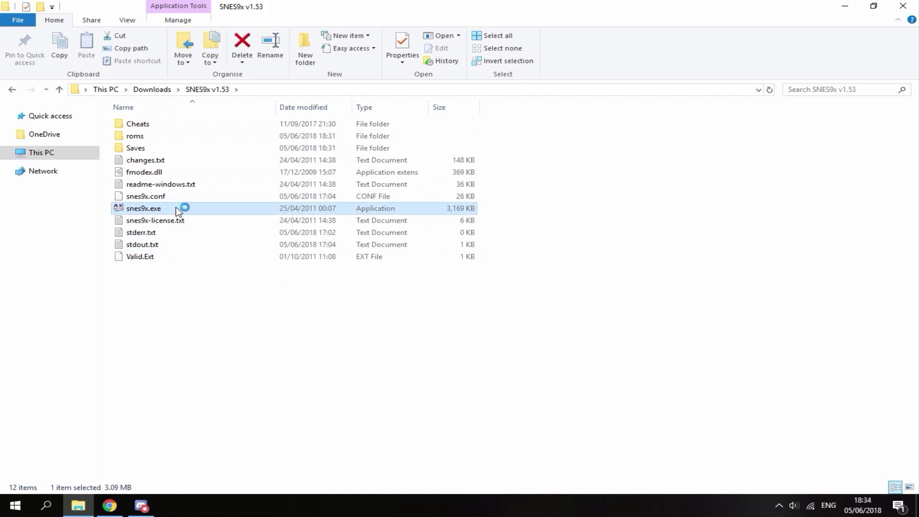
click(250, 125)
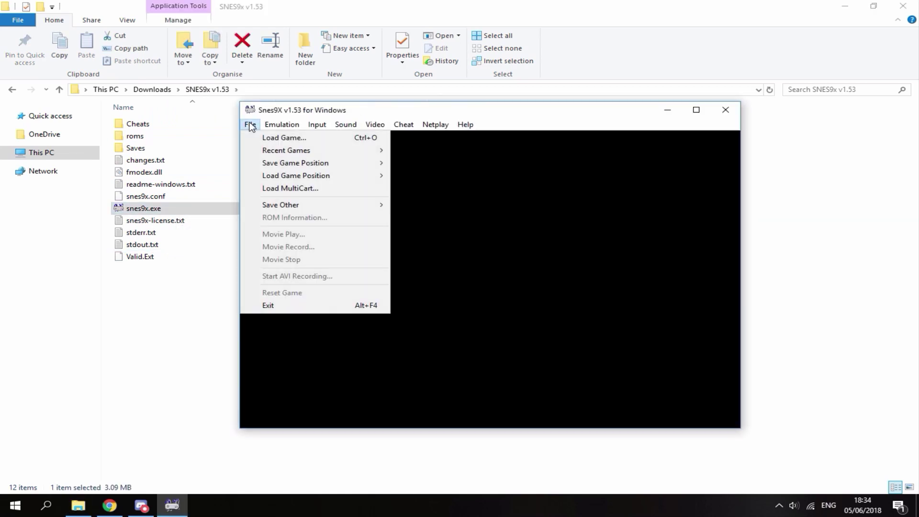
click(268, 137)
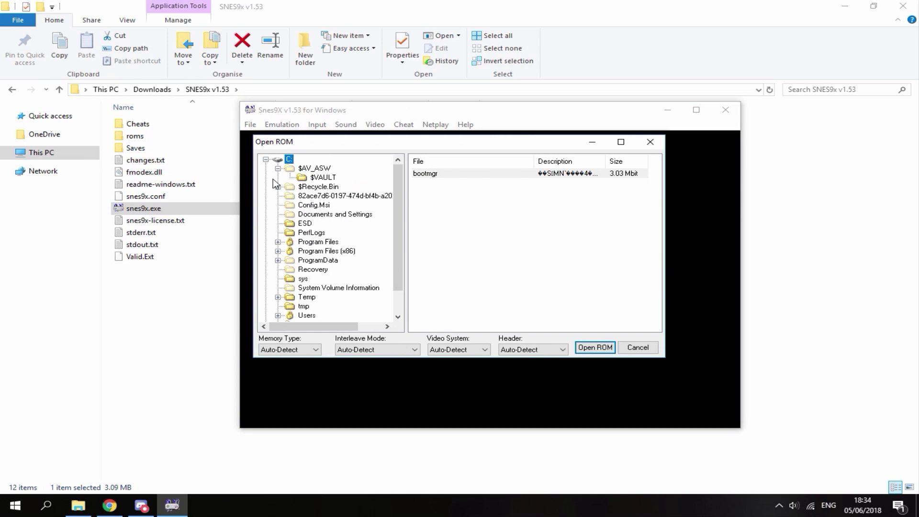
- Browse to Downloads > SNES9x v1.53 > roms and load Super Mario Kart (USA).sfc
scroll(309, 229, down, 1)
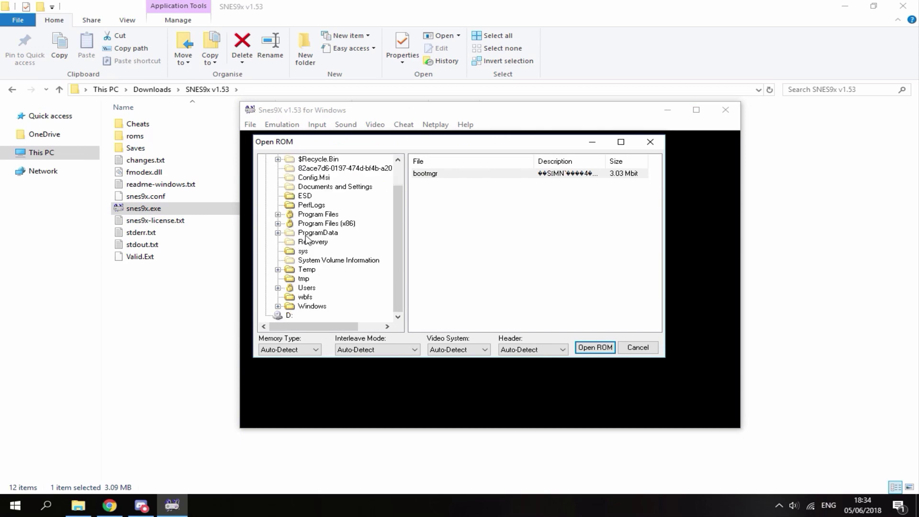
scroll(301, 269, up, 1)
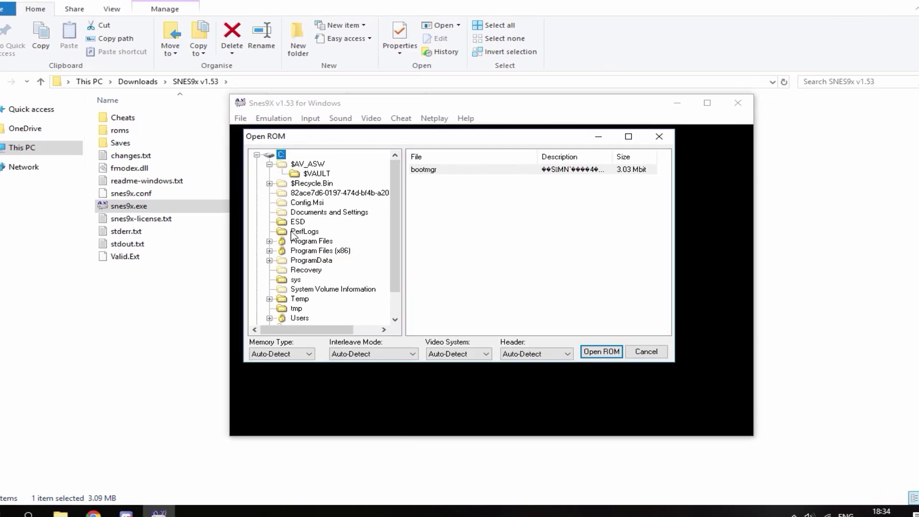
scroll(282, 292, down, 1)
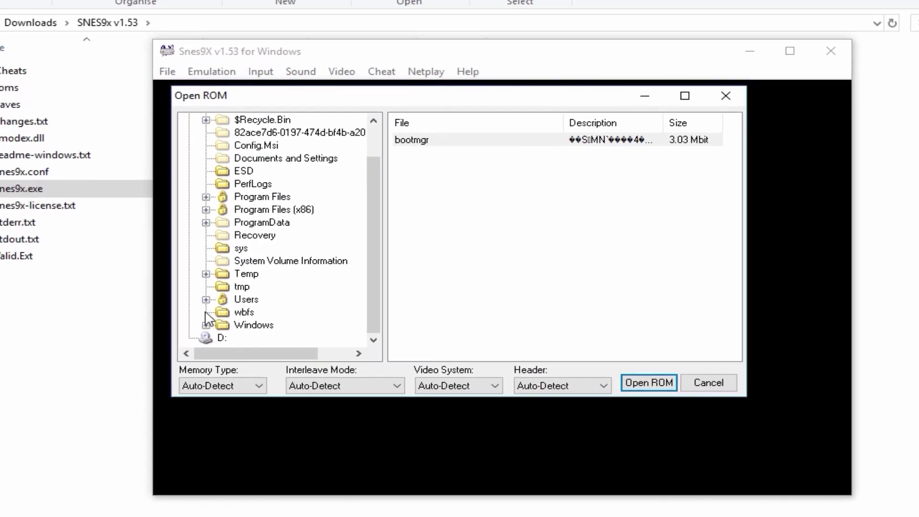
click(205, 299)
click(229, 324)
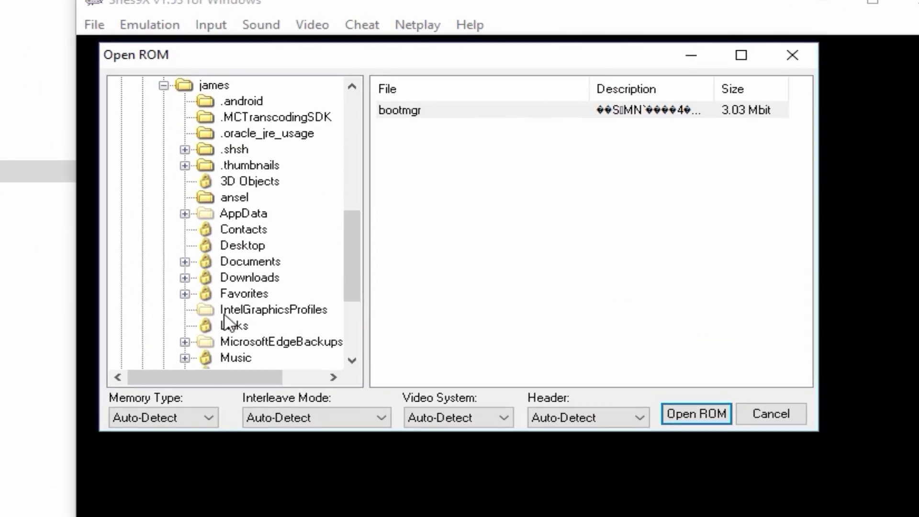
click(292, 274)
click(239, 273)
click(283, 299)
double_click(232, 311)
click(242, 345)
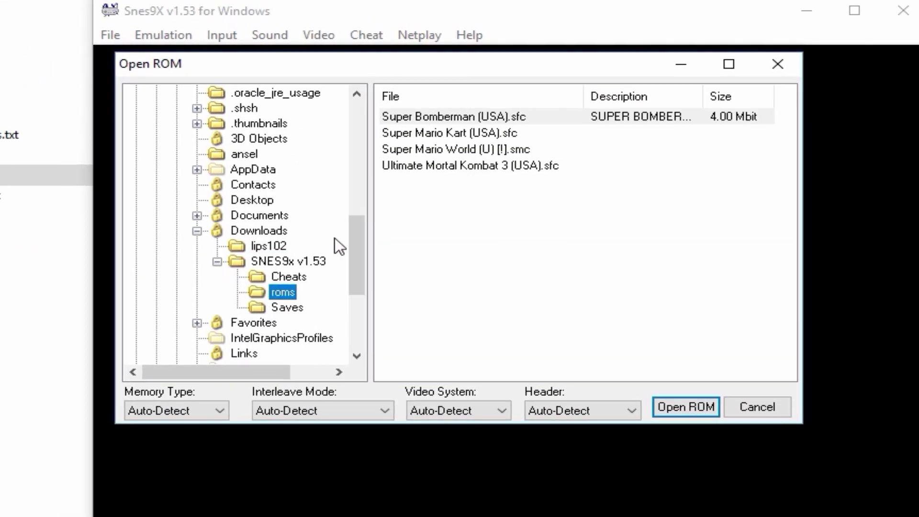
click(450, 122)
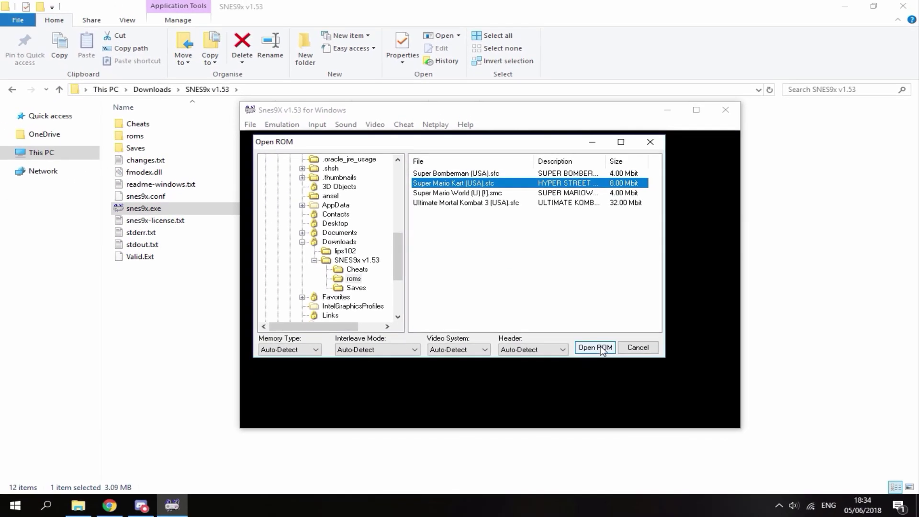
click(619, 364)
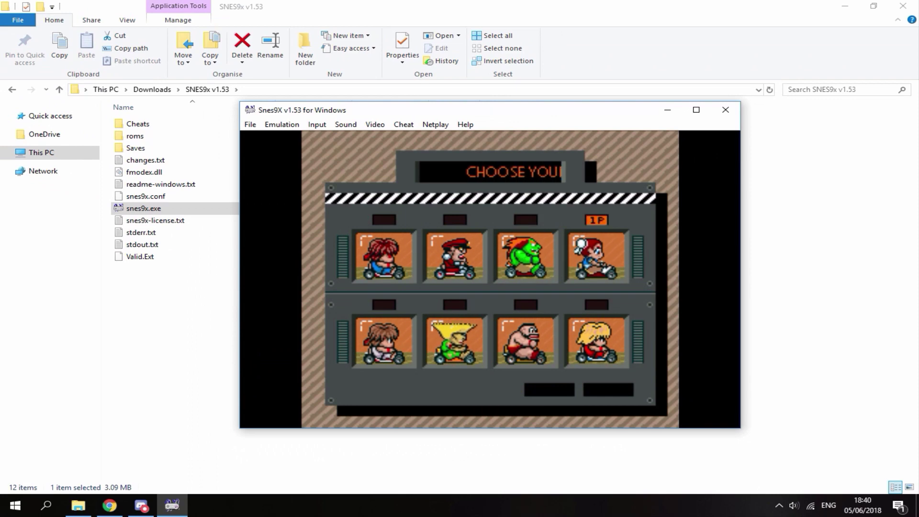
- Select the top-right racer for player 1 and confirm to start the race
key(v)
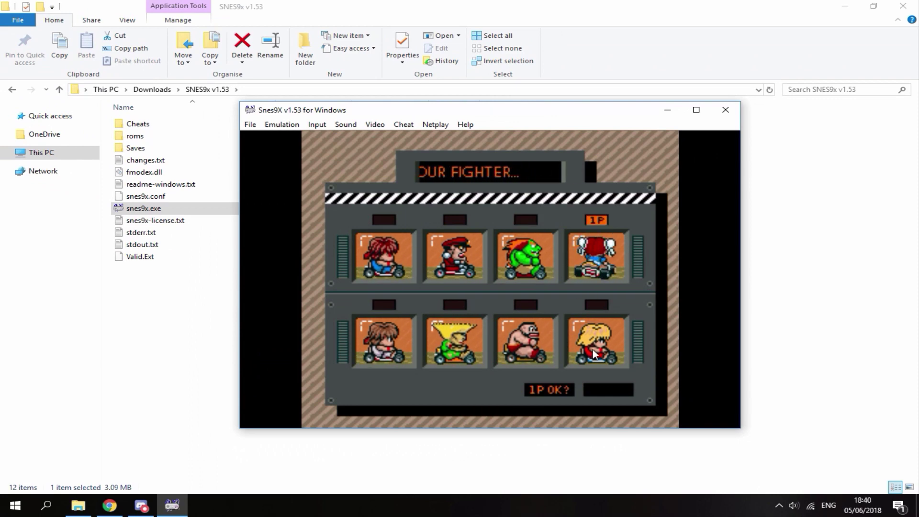
key(v)
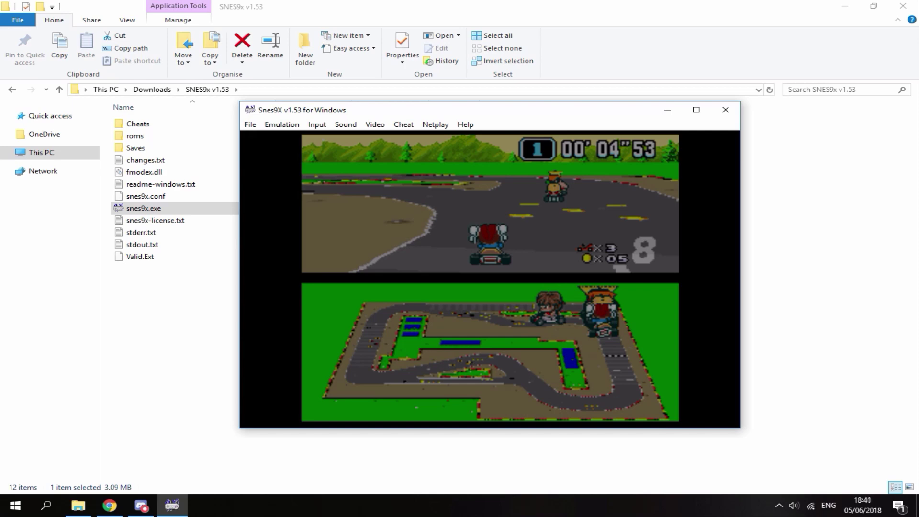